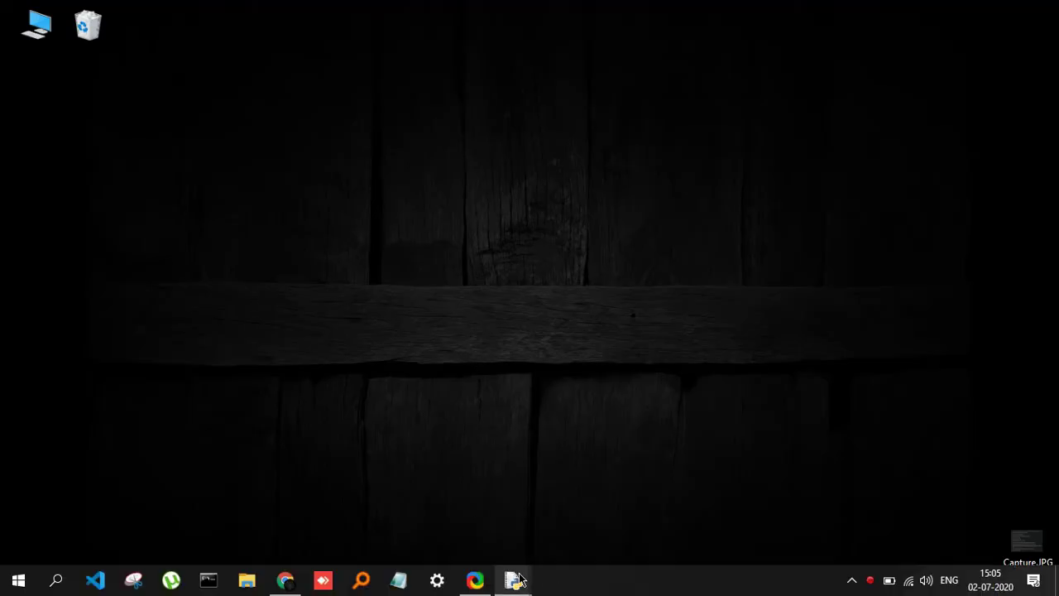
Open the example.py script and highlight the line that creates the Chrome webdriver
mouse_move(513, 579)
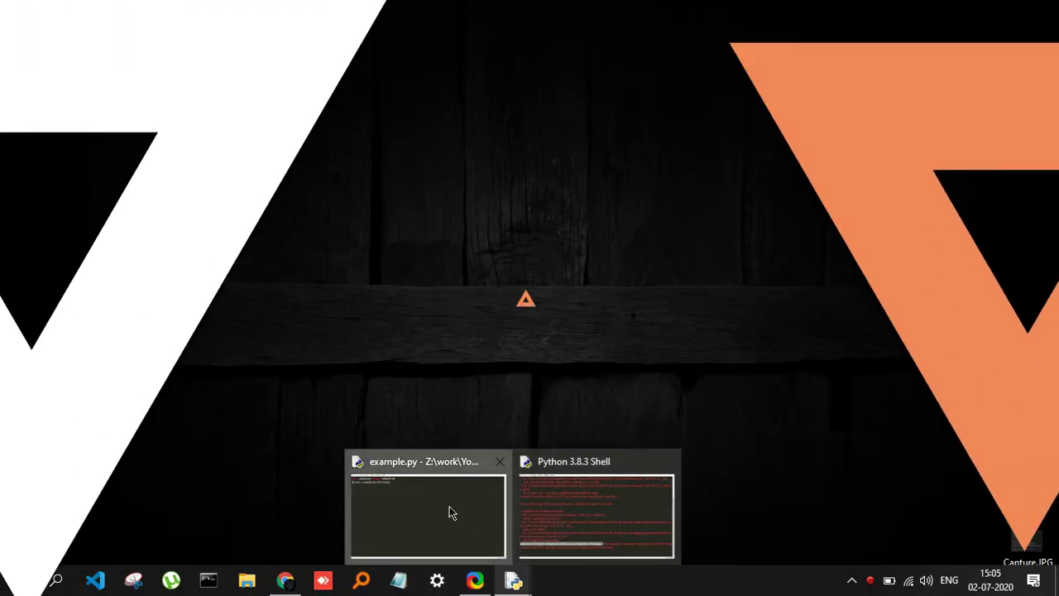
left_click(449, 507)
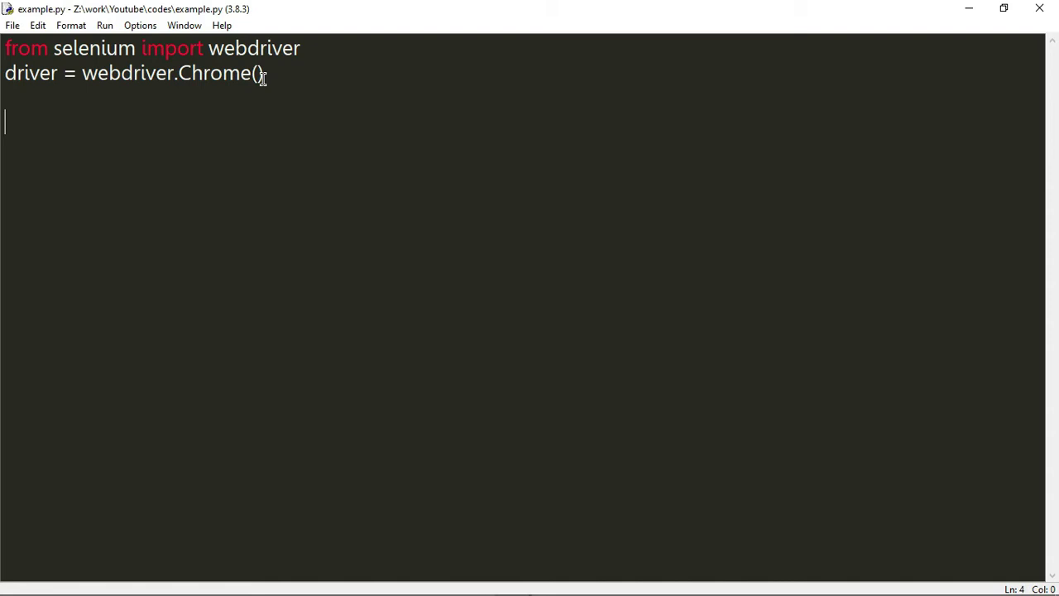
left_click_drag(288, 73, 5, 73)
left_click(362, 81)
triple_click(177, 71)
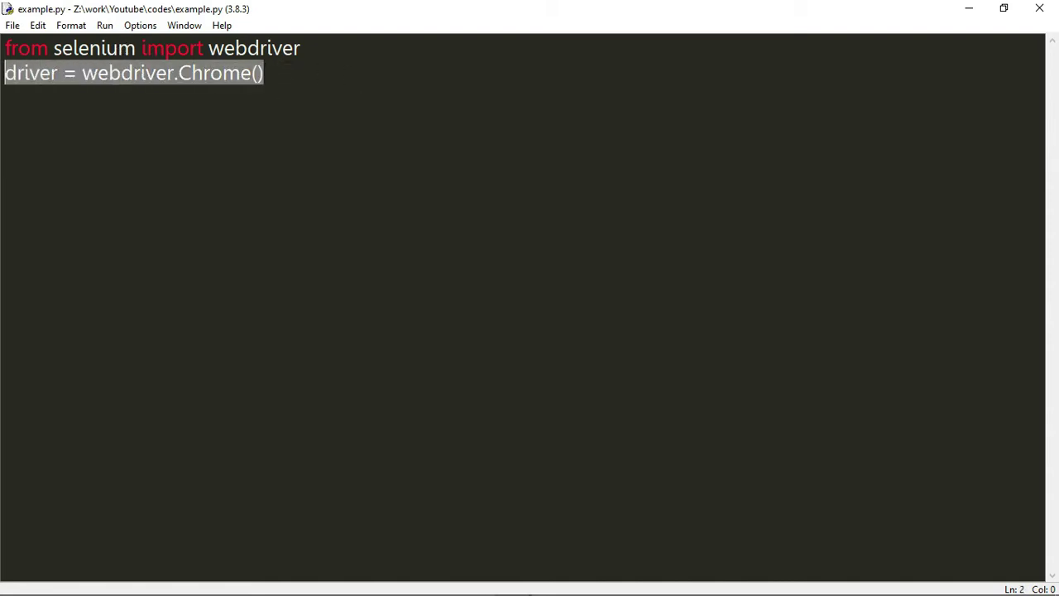
left_click_drag(263, 73, 4, 73)
left_click_drag(265, 73, 5, 73)
Run the example.py module, highlight the chromedriver message in the Python shell output, and minimize the shell
left_click(103, 25)
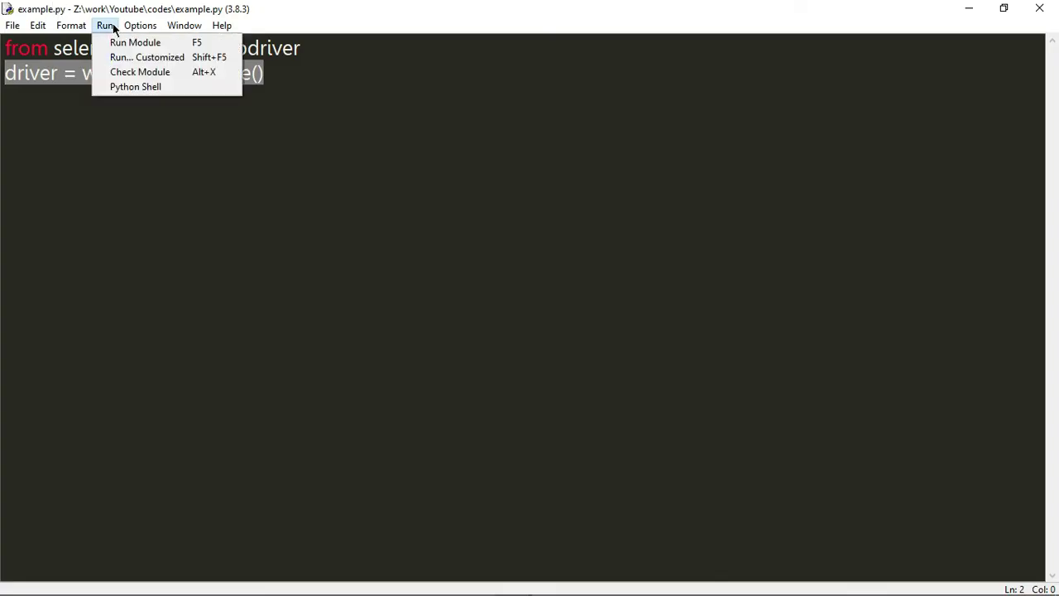
left_click(100, 25)
left_click(100, 25)
left_click(103, 38)
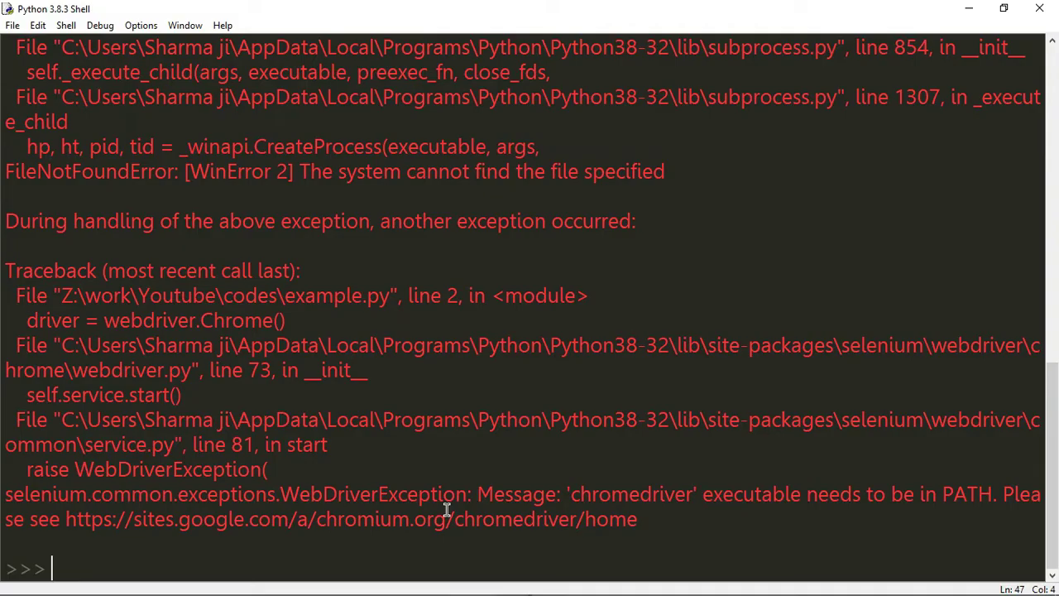
left_click_drag(568, 491, 993, 487)
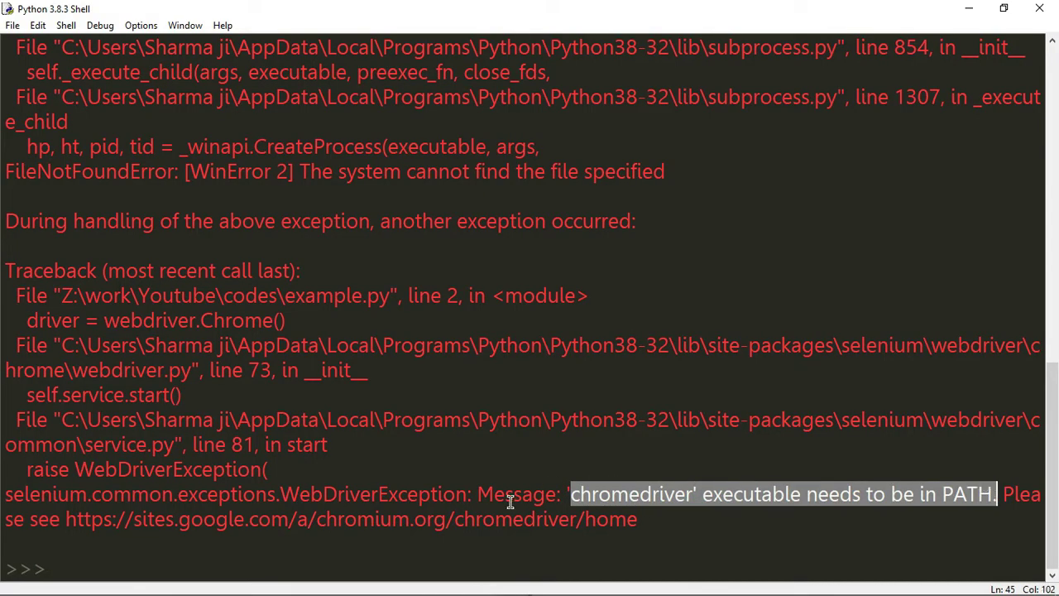
left_click(969, 9)
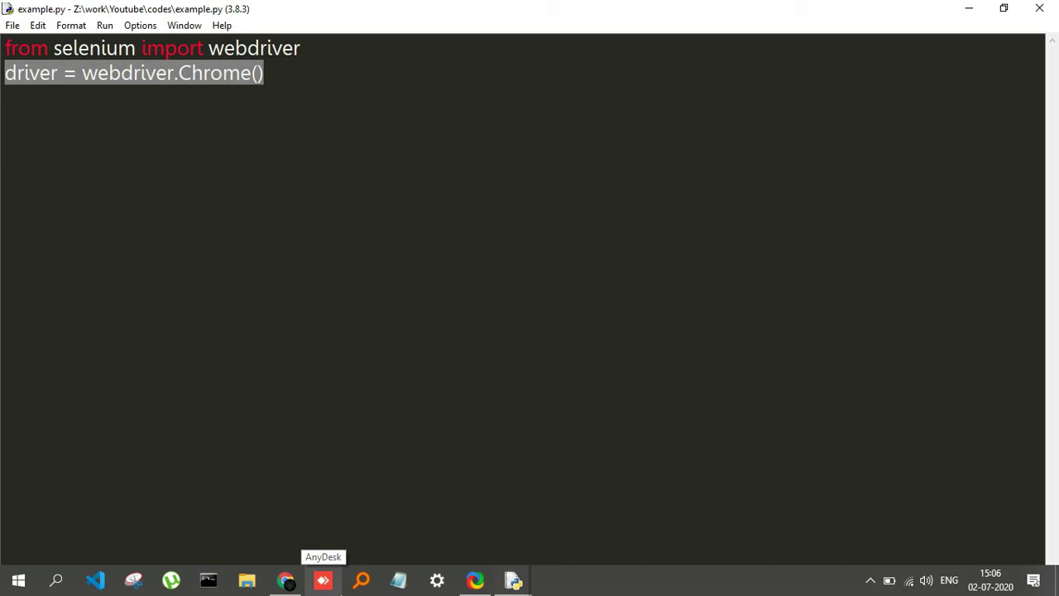
Switch to Chrome and examine the Current Releases list on the ChromeDriver downloads page
left_click(285, 581)
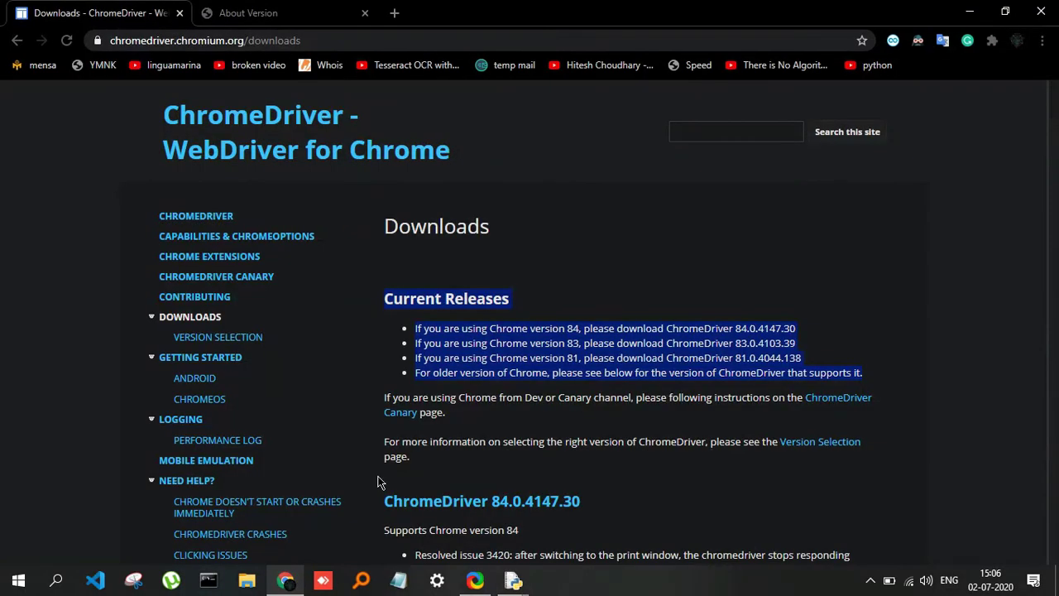
left_click_drag(303, 38, 85, 42)
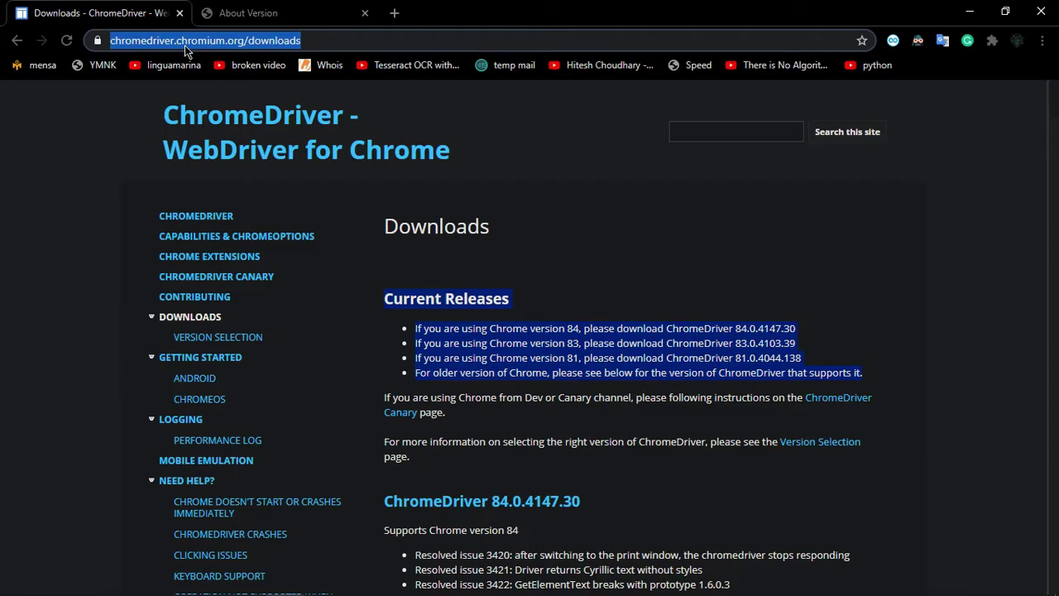
left_click(493, 203)
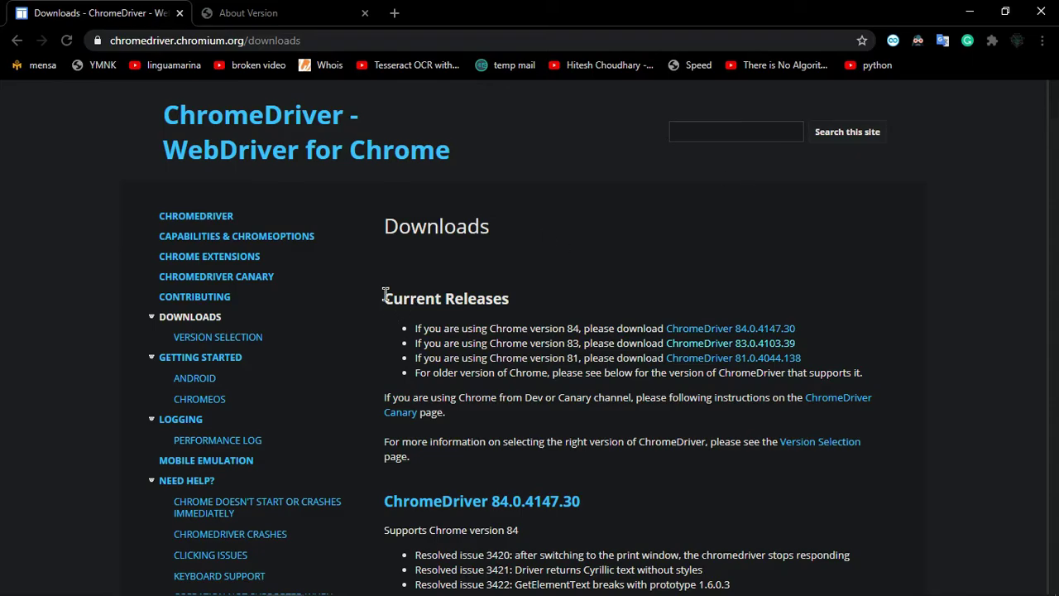
left_click_drag(385, 298, 397, 322)
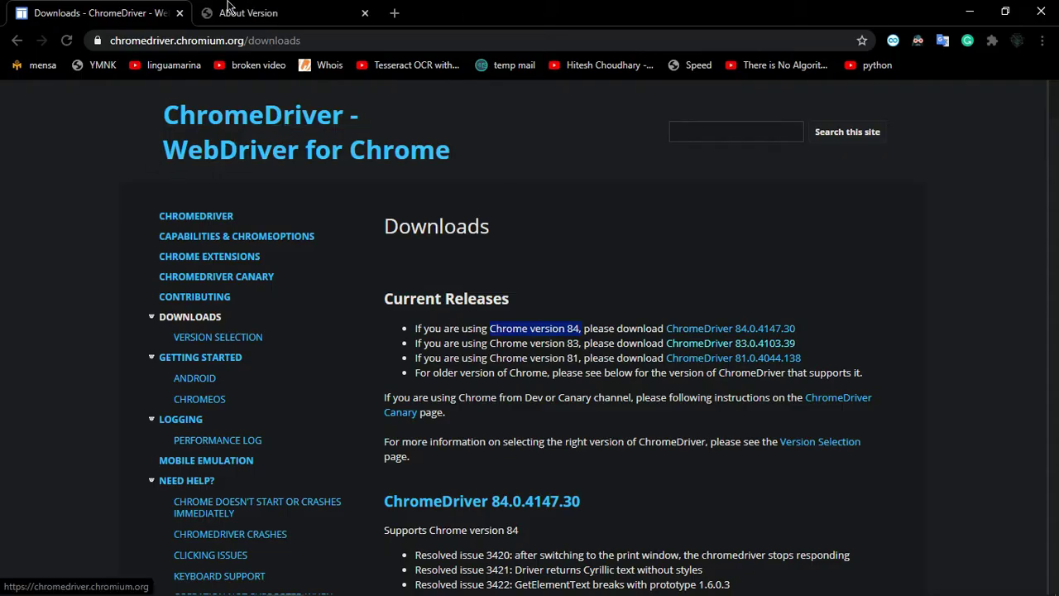
Examine the installed Google Chrome version number on the chrome://version page
left_click(273, 12)
left_click(284, 47)
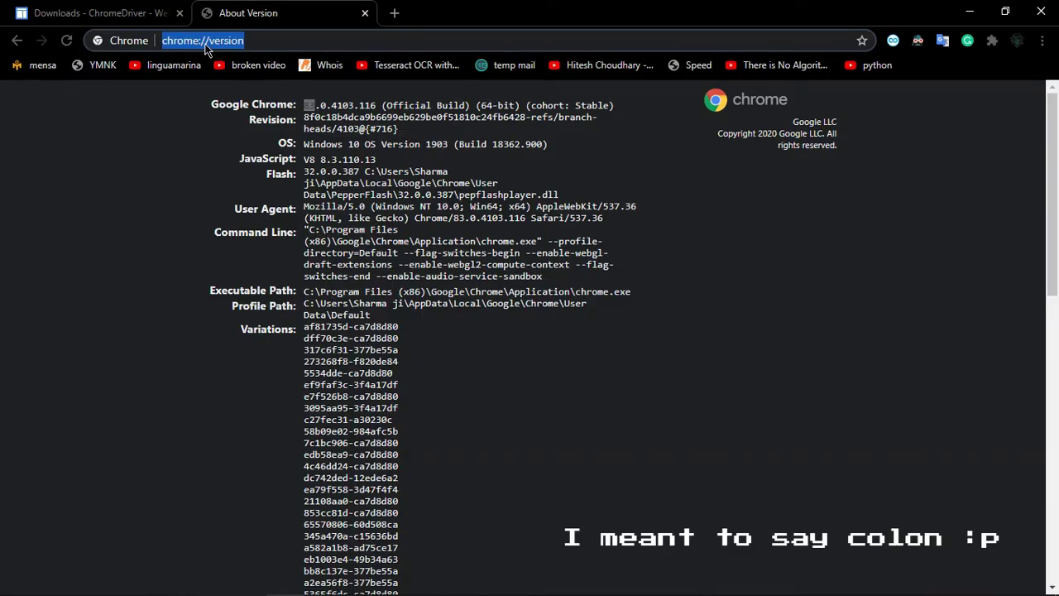
left_click(277, 39)
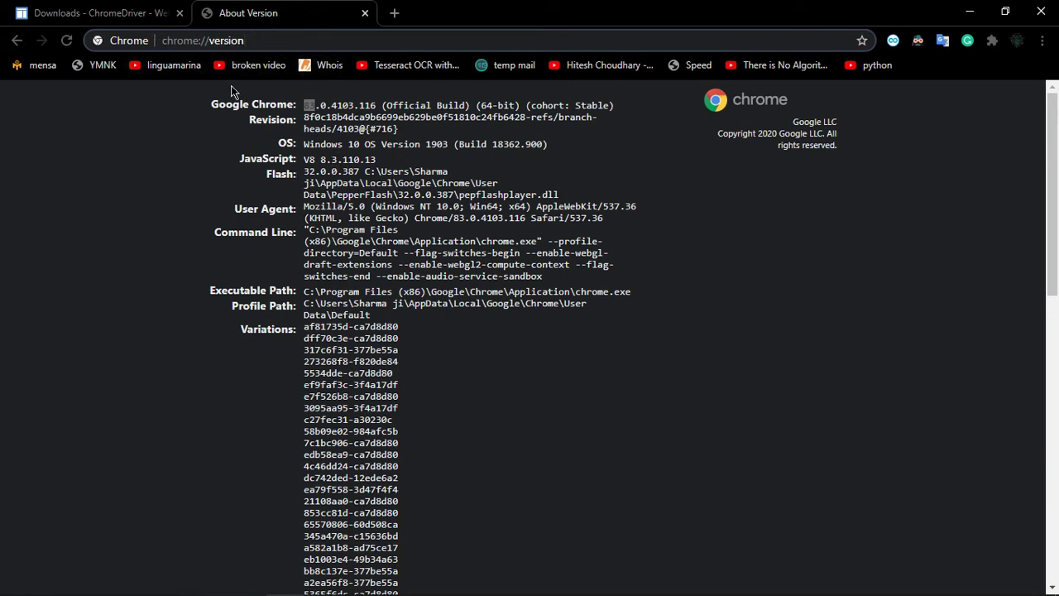
left_click(305, 108)
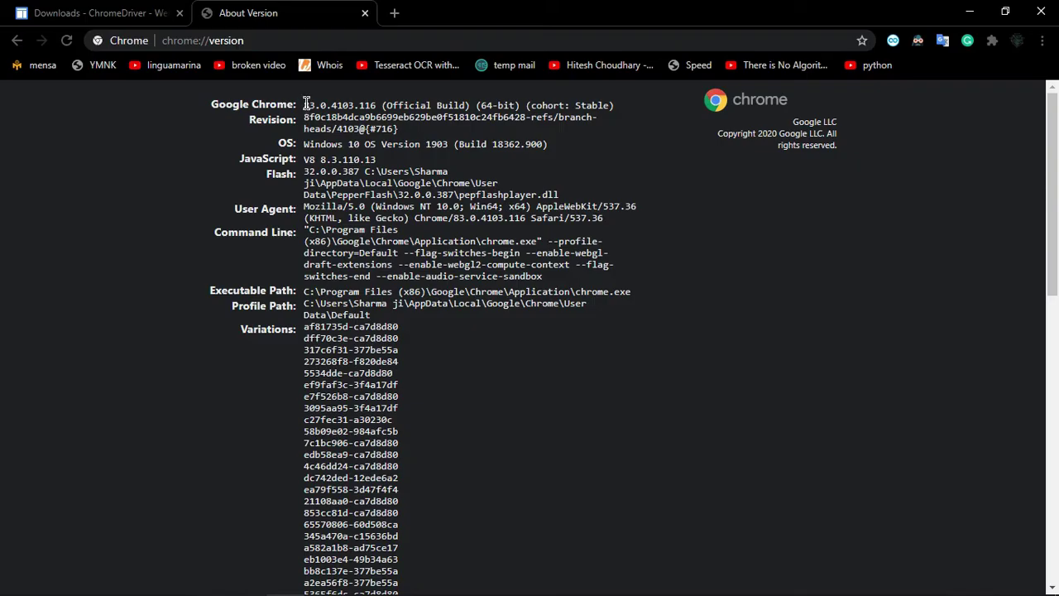
left_click_drag(304, 105, 369, 104)
left_click_drag(263, 104, 384, 105)
left_click(1032, 143)
left_click_drag(1052, 175, 1039, 140)
left_click_drag(209, 106, 609, 105)
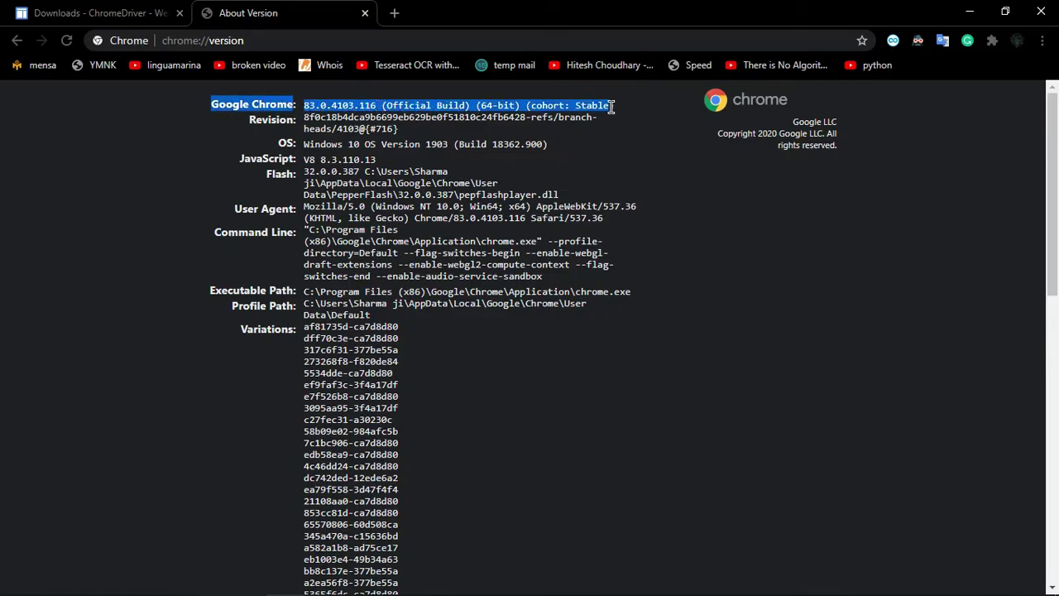
left_click_drag(304, 105, 379, 105)
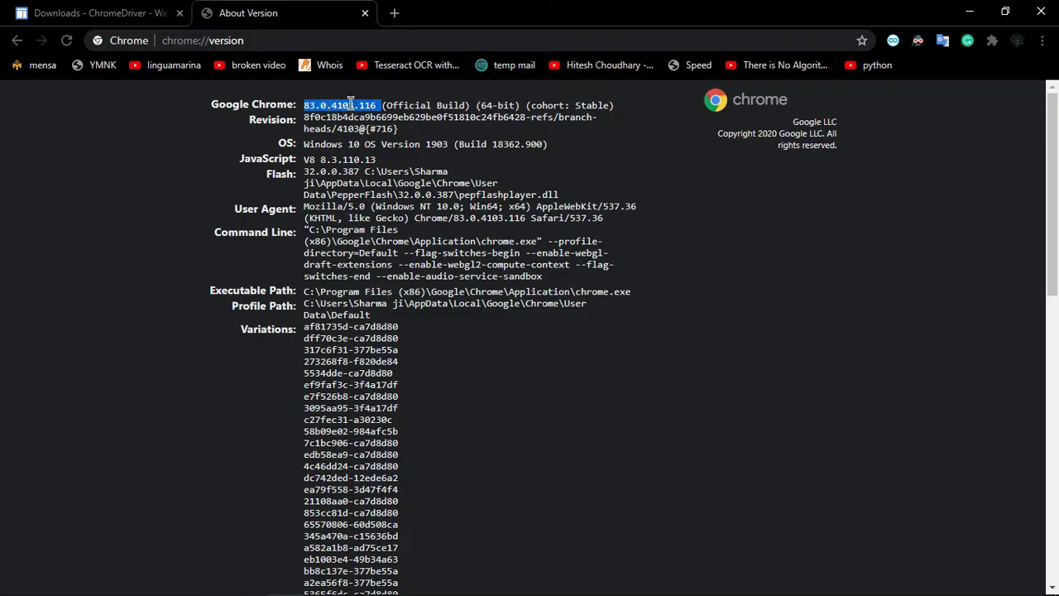
Compare the ChromeDriver releases on the downloads page with the last digits of the installed Chrome version
left_click(78, 10)
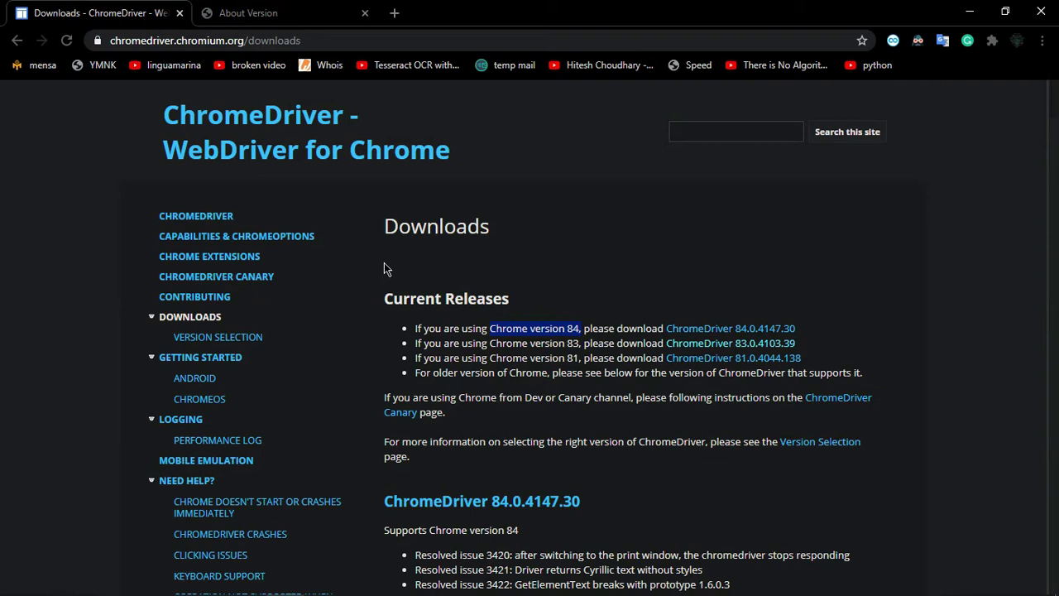
left_click(656, 296)
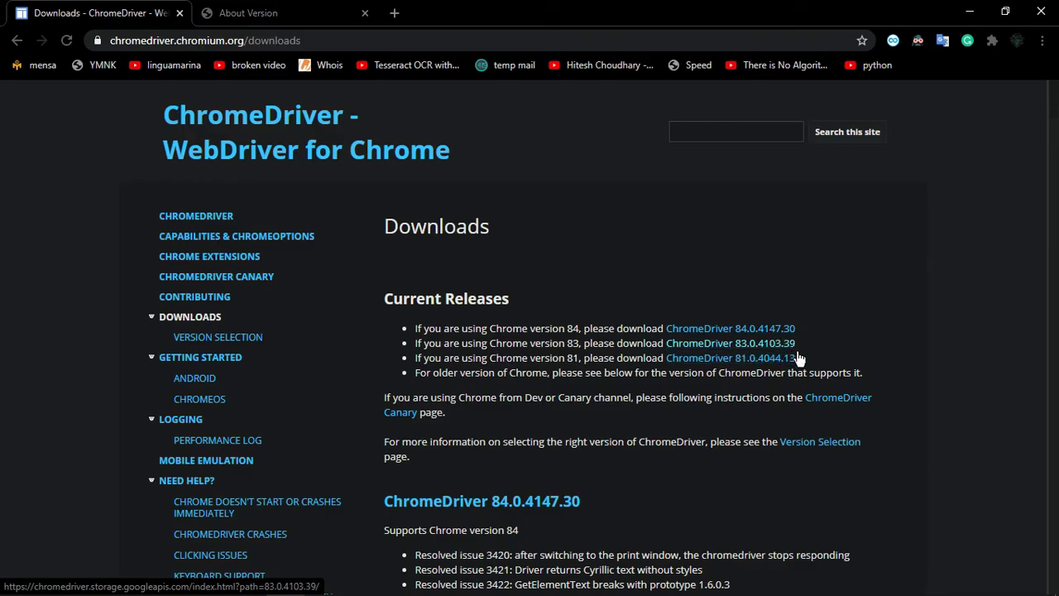
left_click(256, 13)
left_click_drag(359, 106, 365, 107)
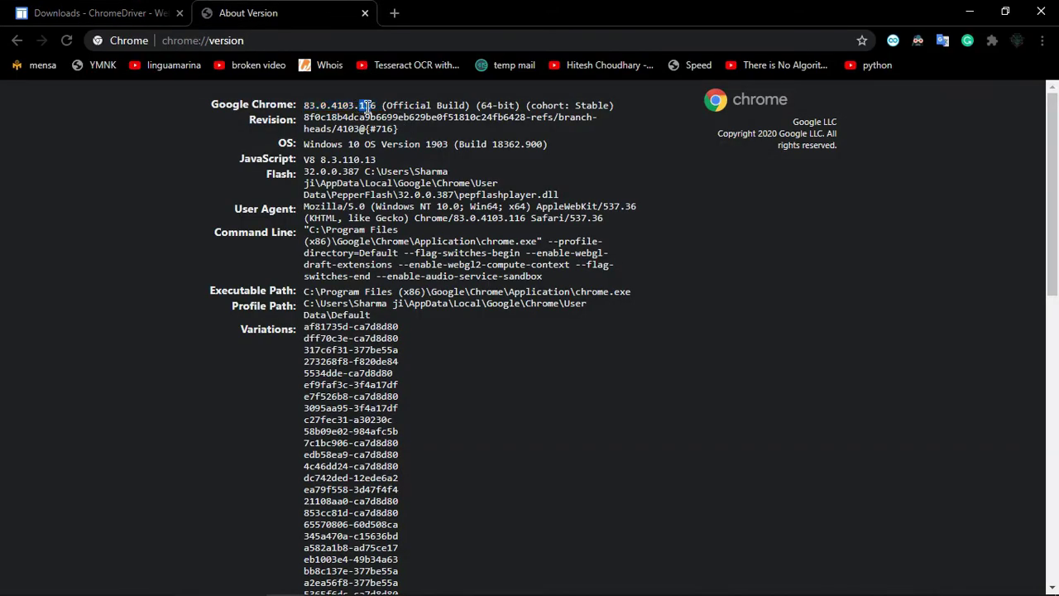
Download chromedriver_win32.zip for ChromeDriver 83.0.4103.39 and save it to the Desktop
left_click(99, 12)
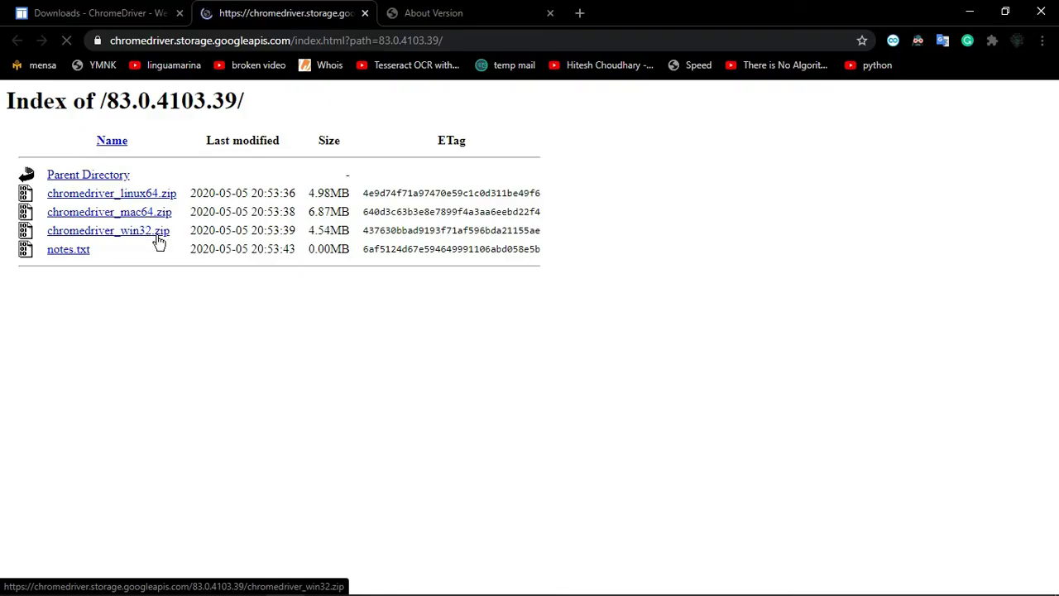
left_click(119, 237)
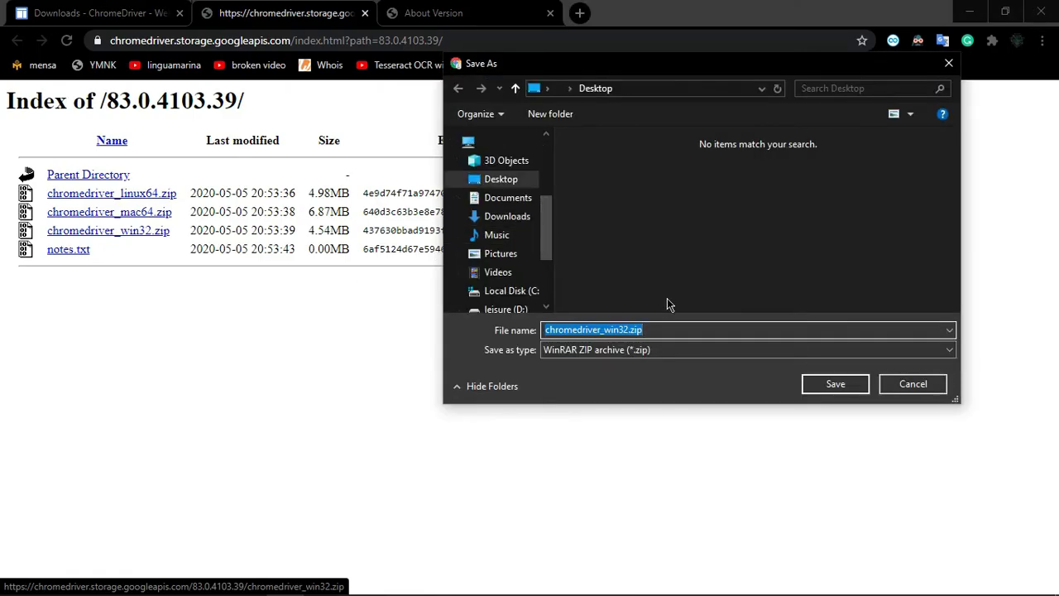
left_click(834, 385)
Minimize the browser and script windows and move the downloaded archive toward the middle of the desktop
left_click(969, 11)
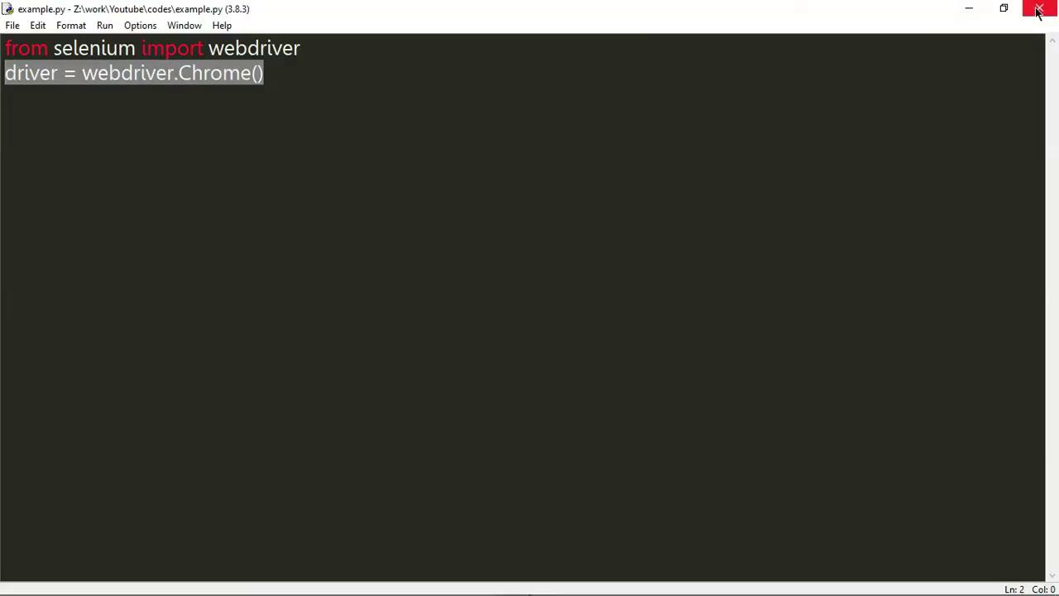
left_click(967, 9)
left_click_drag(17, 97, 381, 273)
View the contents of the chromedriver_win32.zip archive in WinRAR and close it
right_click(381, 274)
left_click(437, 300)
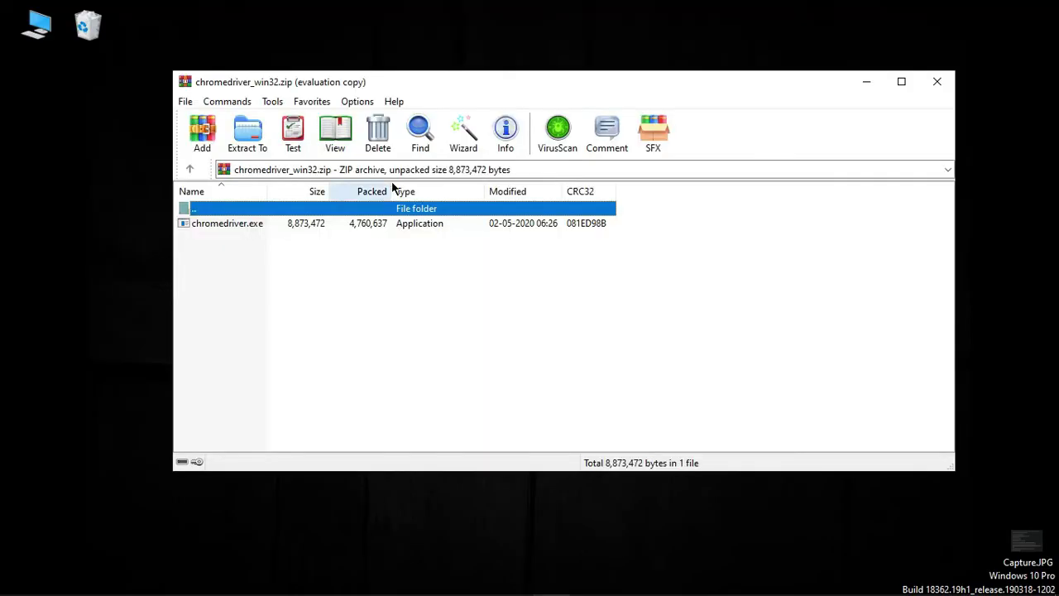
left_click(666, 283)
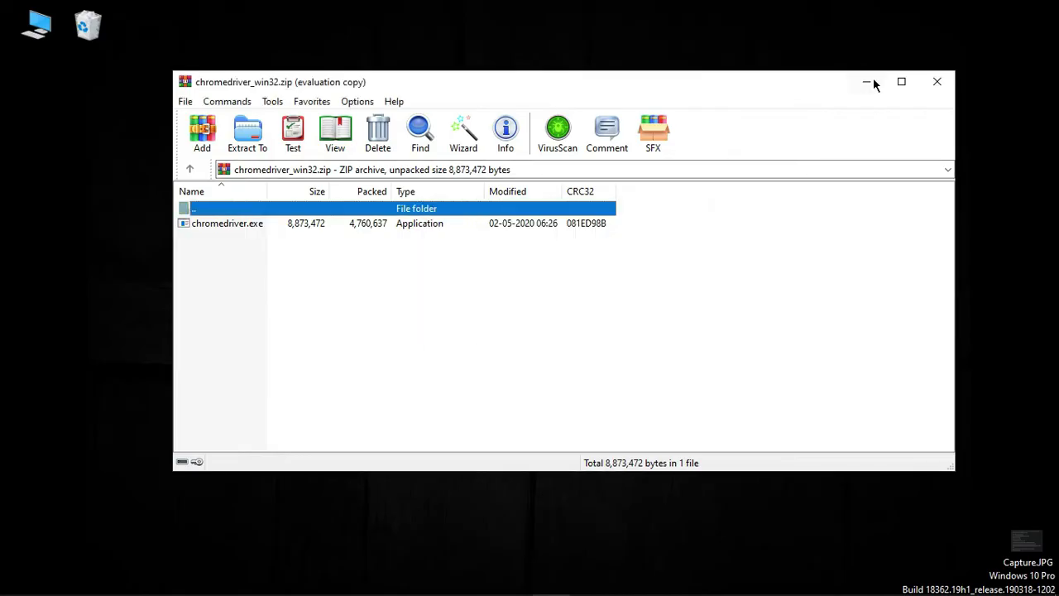
left_click_drag(633, 92, 657, 97)
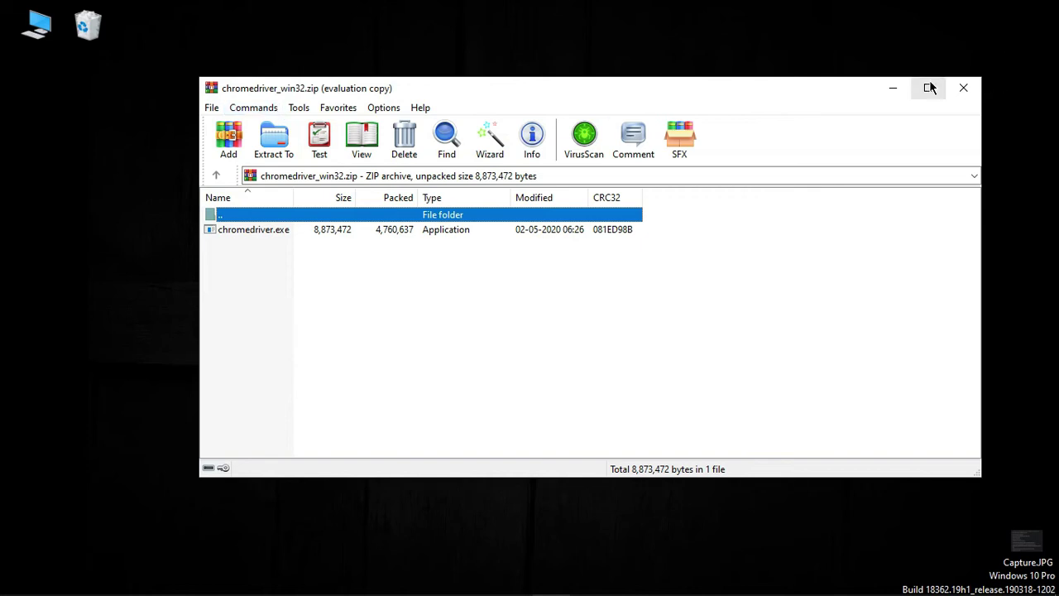
left_click(964, 88)
Extract the archive into a chromedriver_win32 folder on the desktop and open that folder
right_click(384, 256)
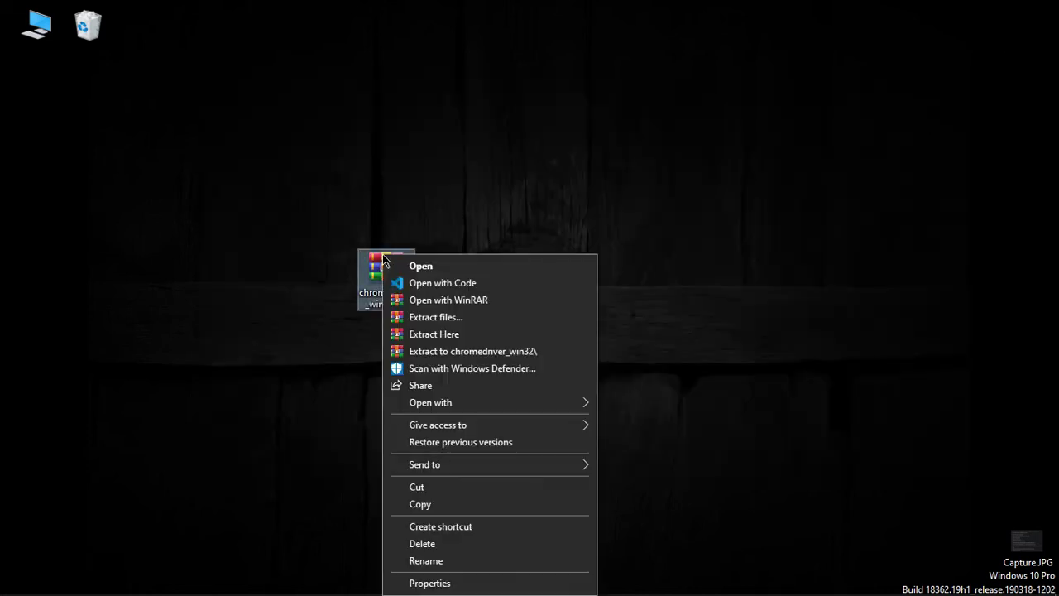
left_click(475, 351)
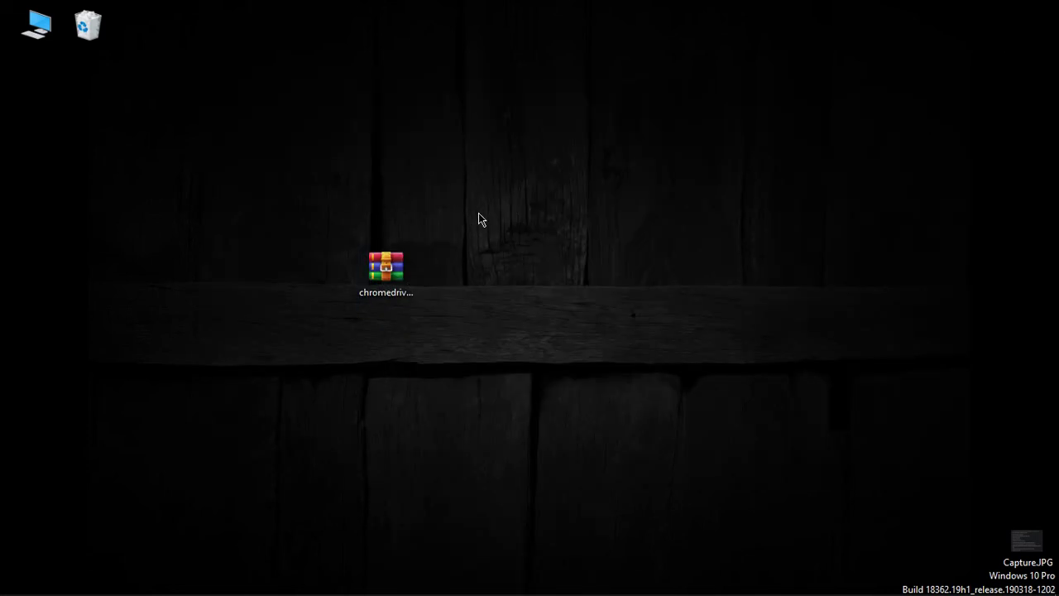
double_click(28, 98)
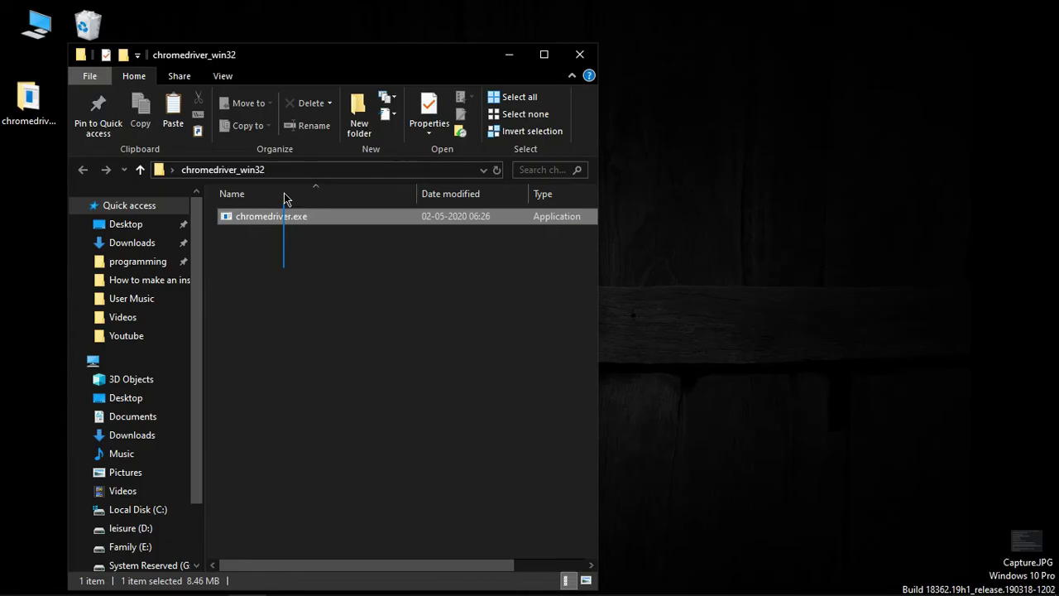
Copy chromedriver.exe from the chromedriver_win32 folder and close the folder window
left_click_drag(284, 199, 426, 220)
double_click(459, 56)
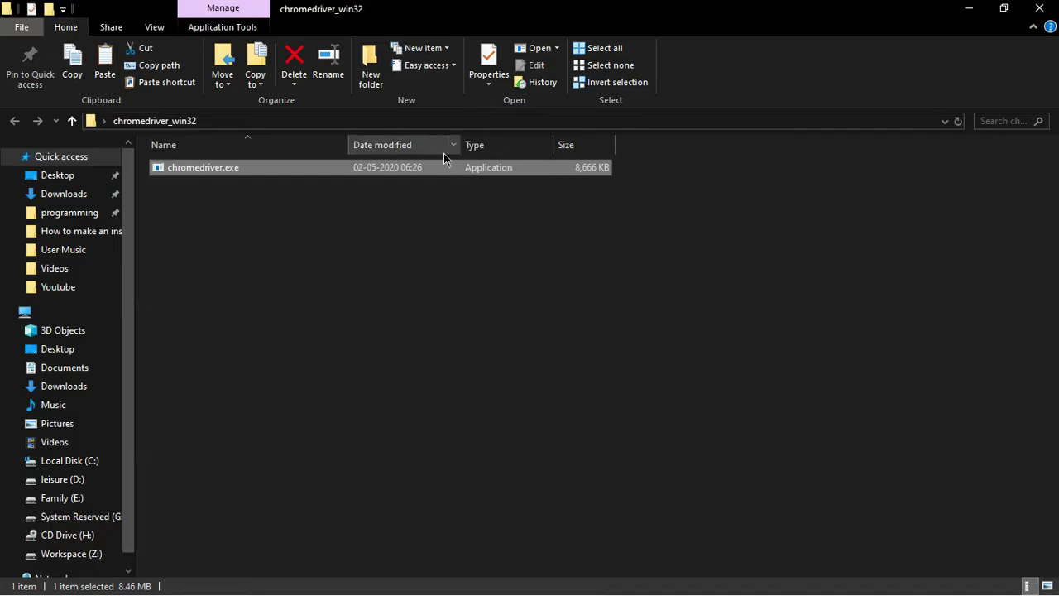
right_click(438, 177)
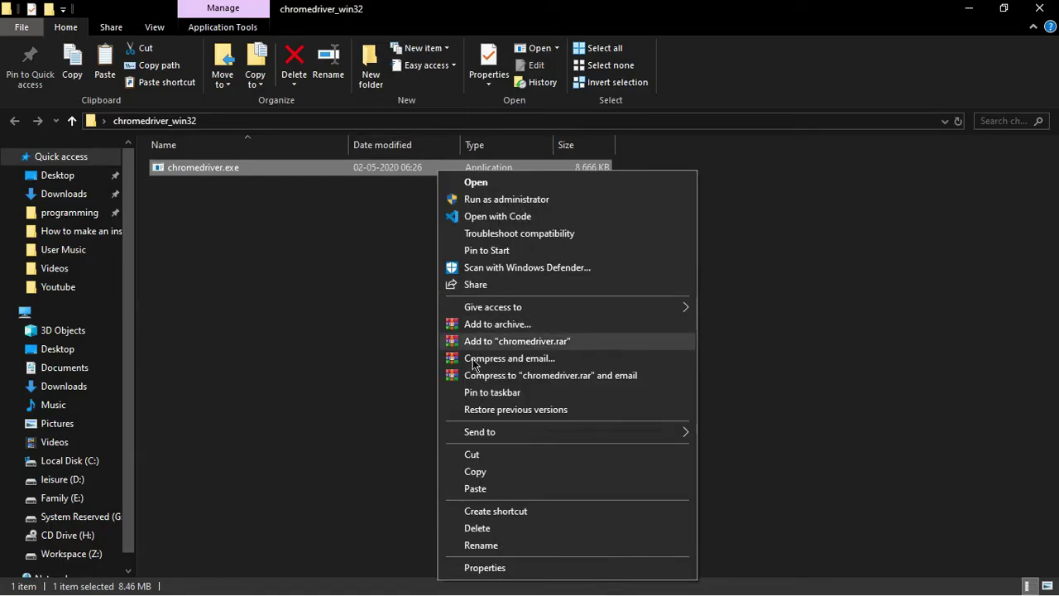
left_click(495, 475)
left_click(1039, 8)
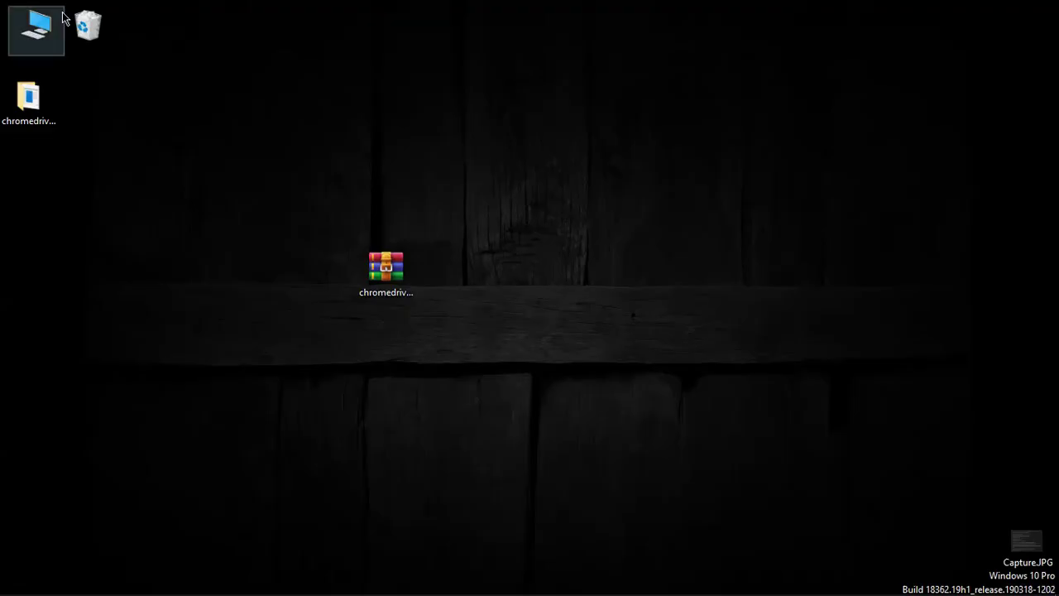
Open the Windows folder on Local Disk (C:)
double_click(36, 29)
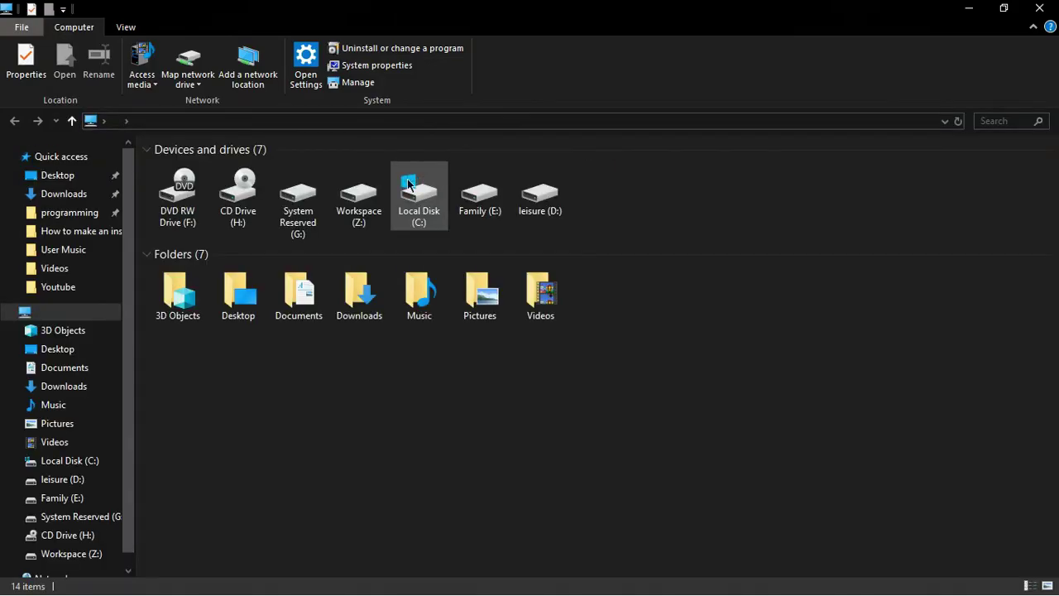
left_click(399, 222)
double_click(398, 225)
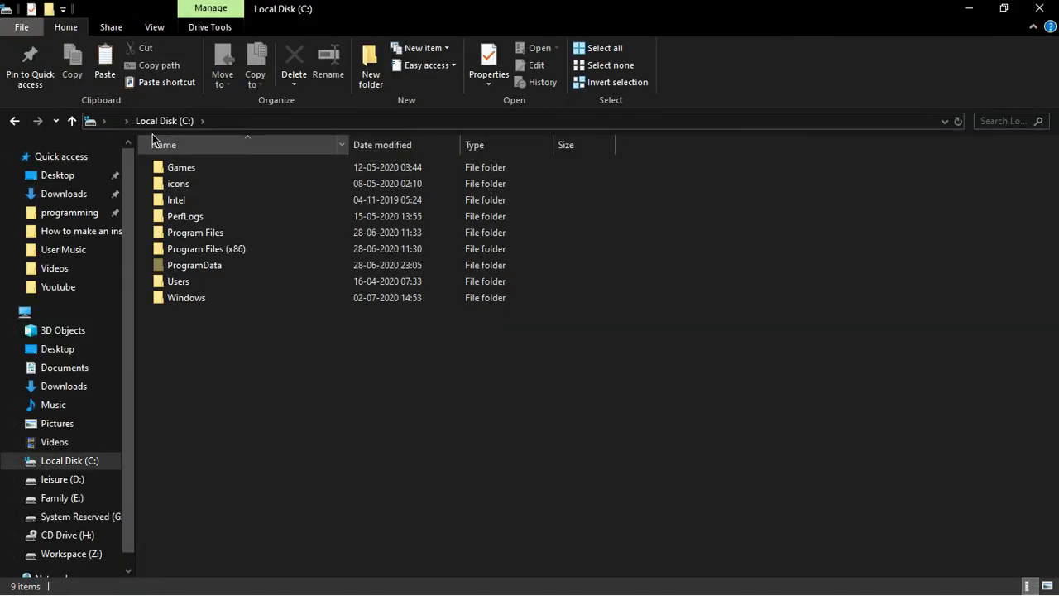
left_click(217, 303)
double_click(216, 303)
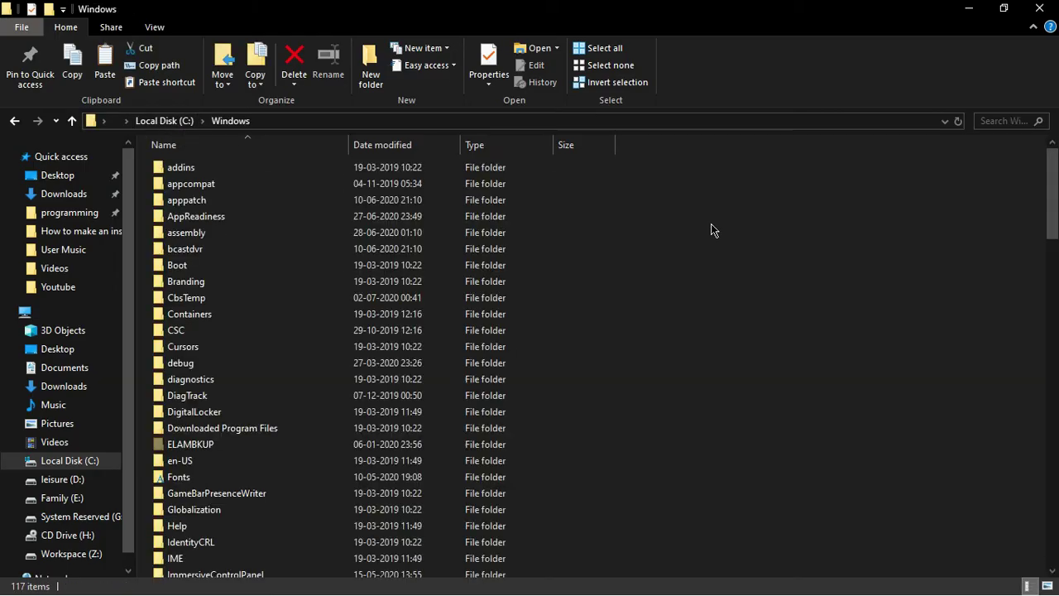
Paste the copied chromedriver.exe into C:\Windows, granting administrator permission for the copy
right_click(666, 249)
left_click(703, 334)
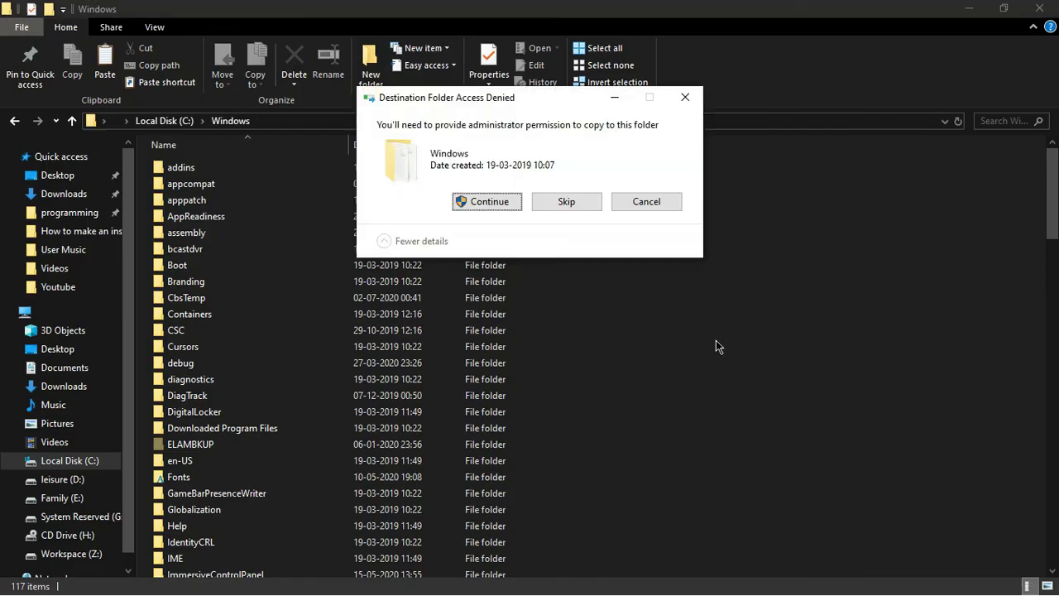
left_click_drag(561, 109, 609, 237)
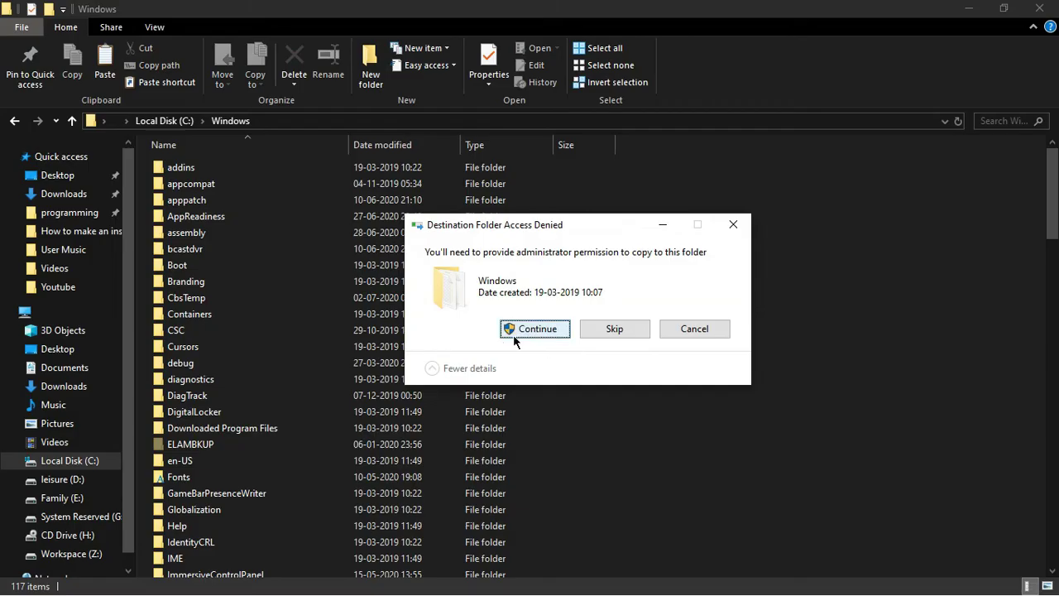
left_click(534, 332)
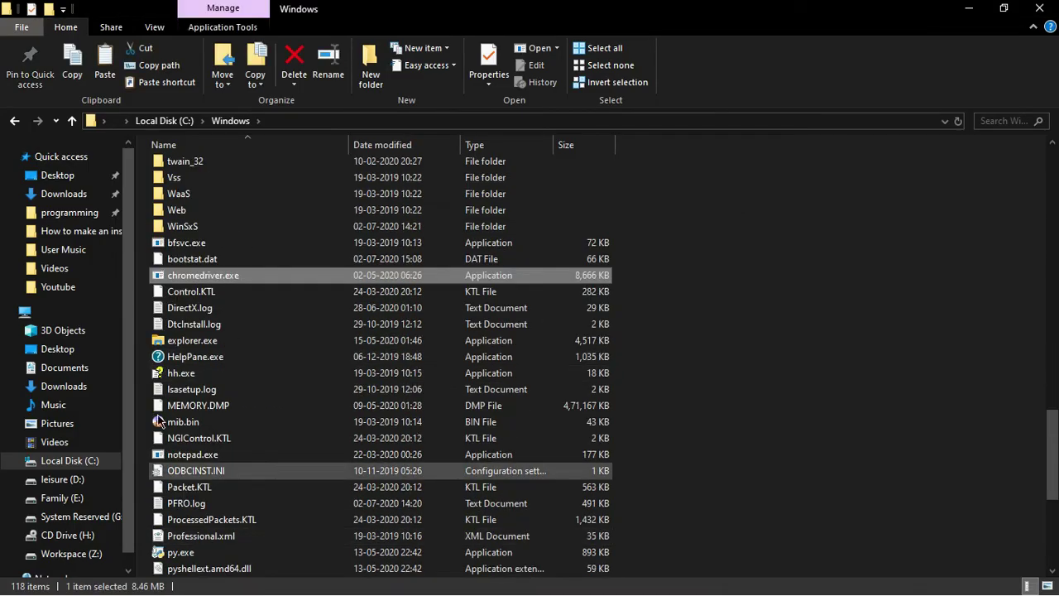
left_click_drag(775, 235, 584, 344)
left_click(855, 234)
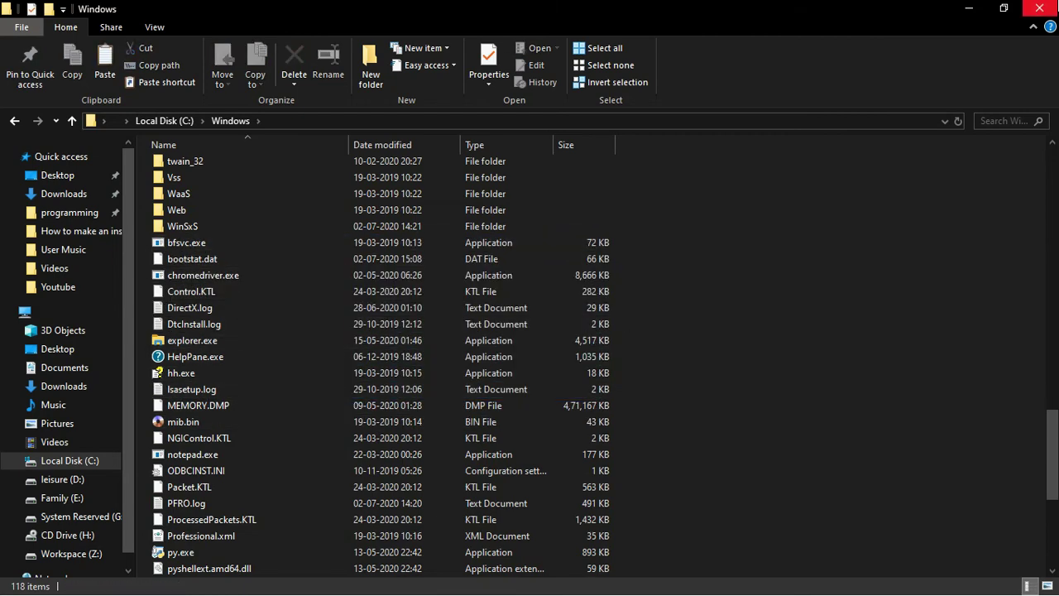
Close the Windows folder and move the extracted chromedriver folder and its archive from the desktop into the Recycle Bin
left_click(1039, 8)
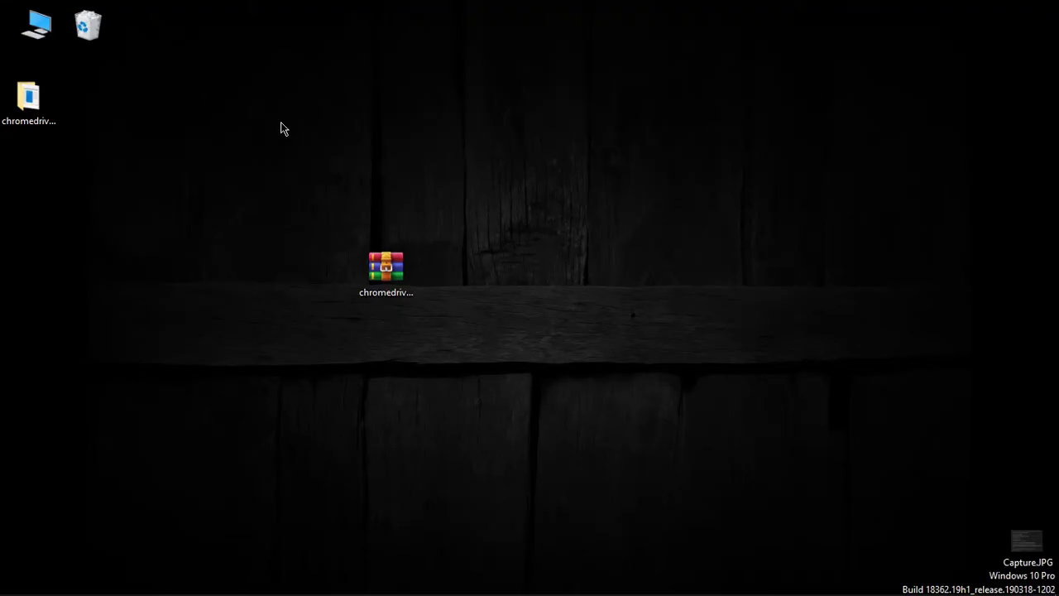
left_click_drag(32, 115, 389, 251)
left_click_drag(290, 124, 87, 30)
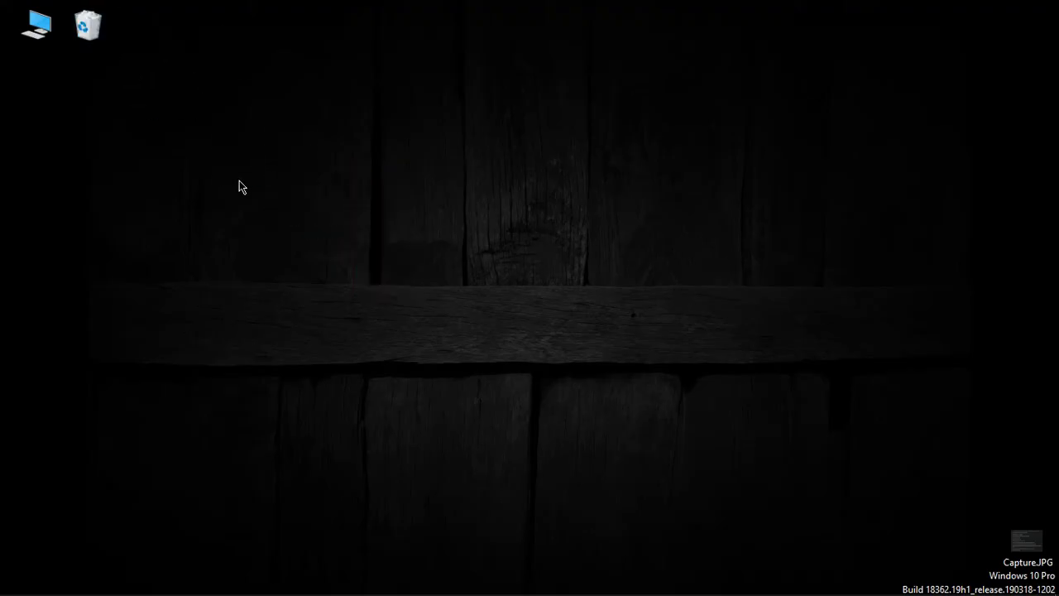
Close the old Python Shell window and run the example.py script from its editor
mouse_move(499, 592)
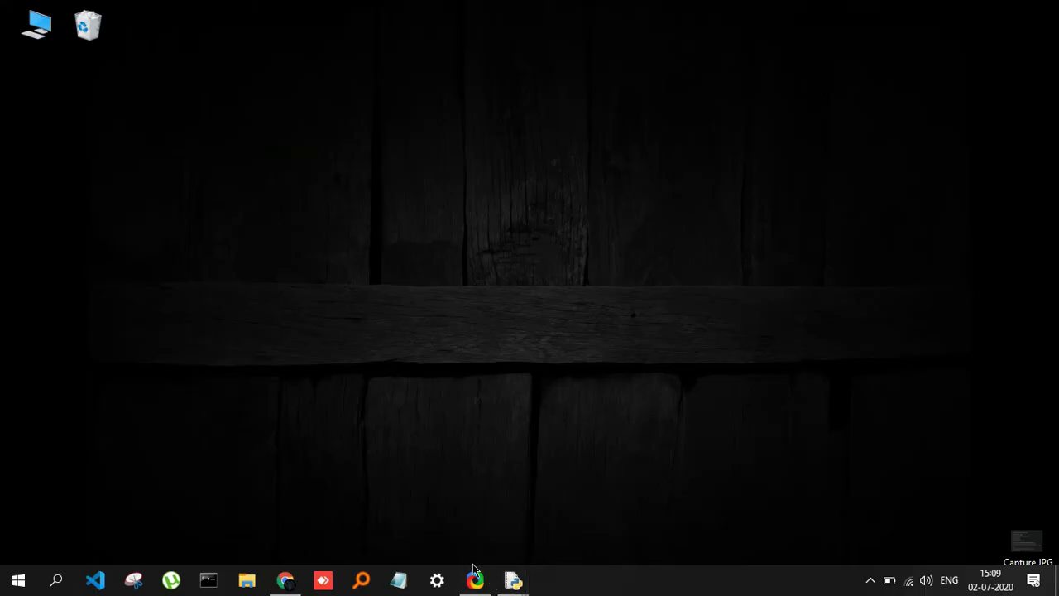
mouse_move(539, 571)
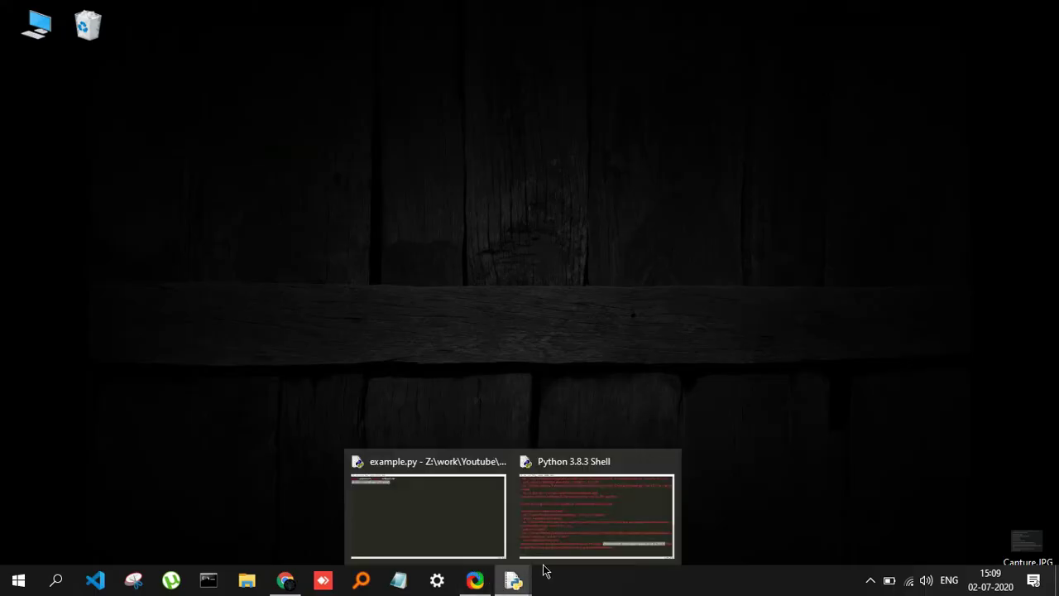
left_click(667, 463)
left_click(533, 506)
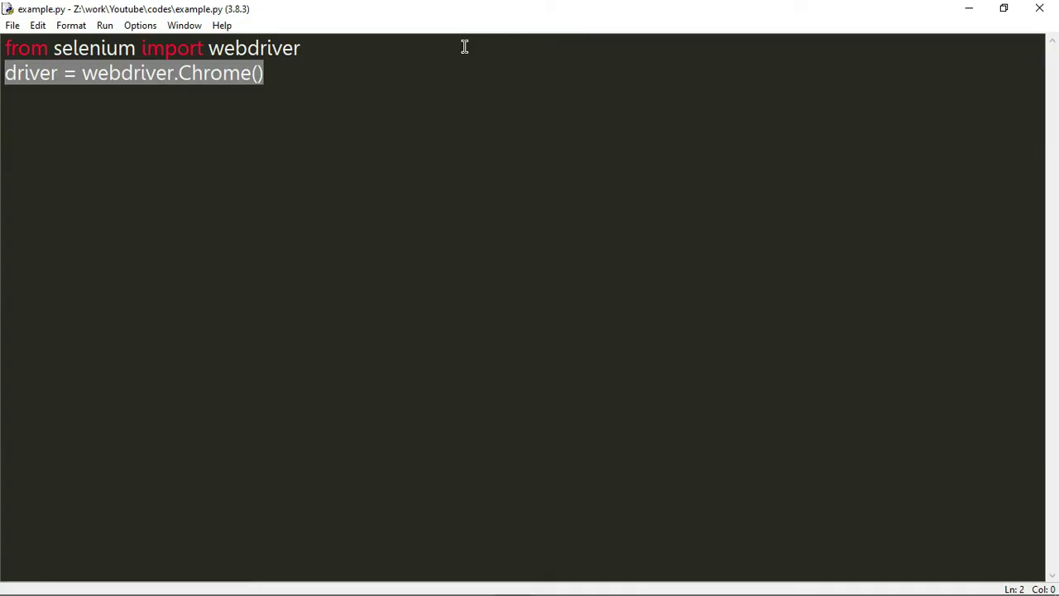
left_click(326, 74)
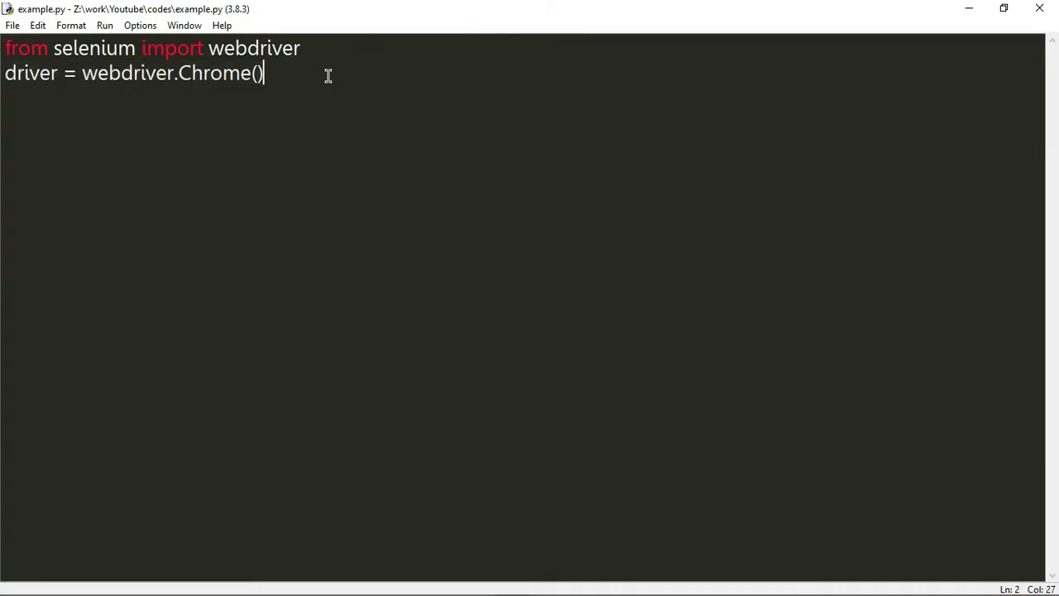
left_click(110, 29)
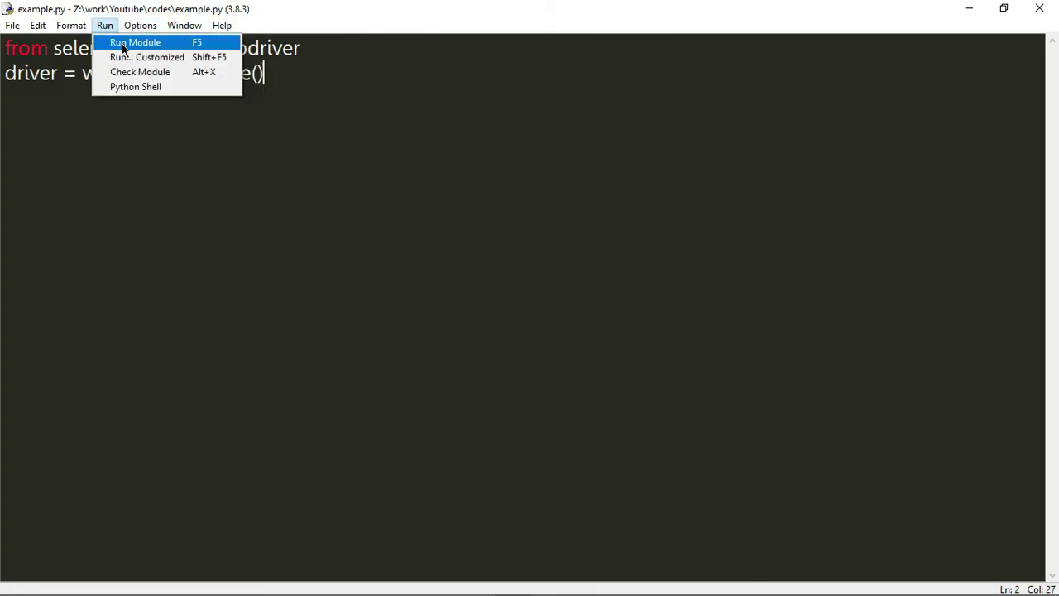
left_click(122, 45)
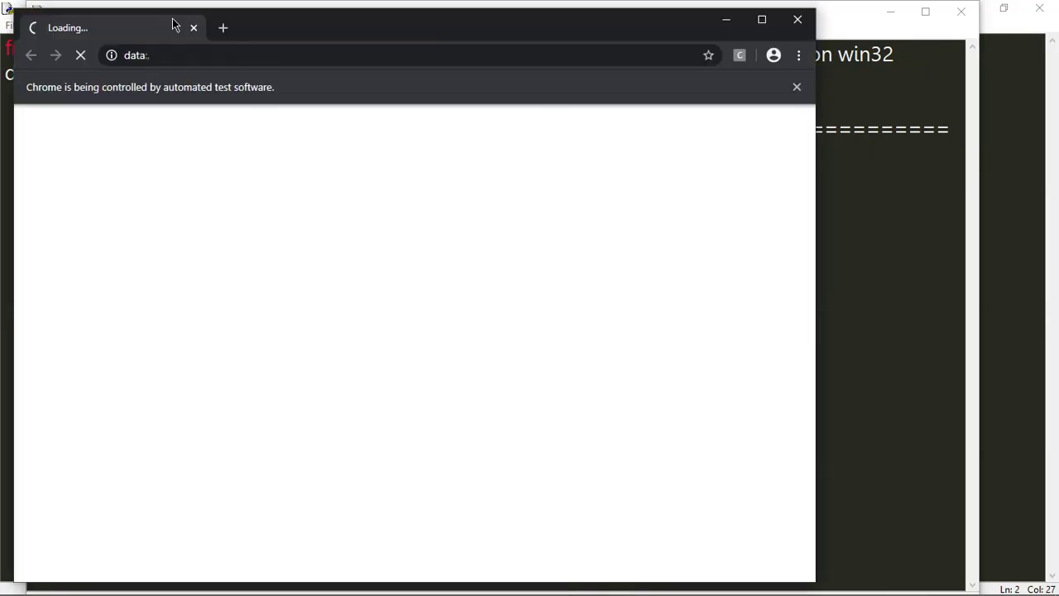
Move the launched Chrome window to view the chromedriver.exe console behind it, and minimize both along with the Python Shell
left_click_drag(174, 25, 513, 28)
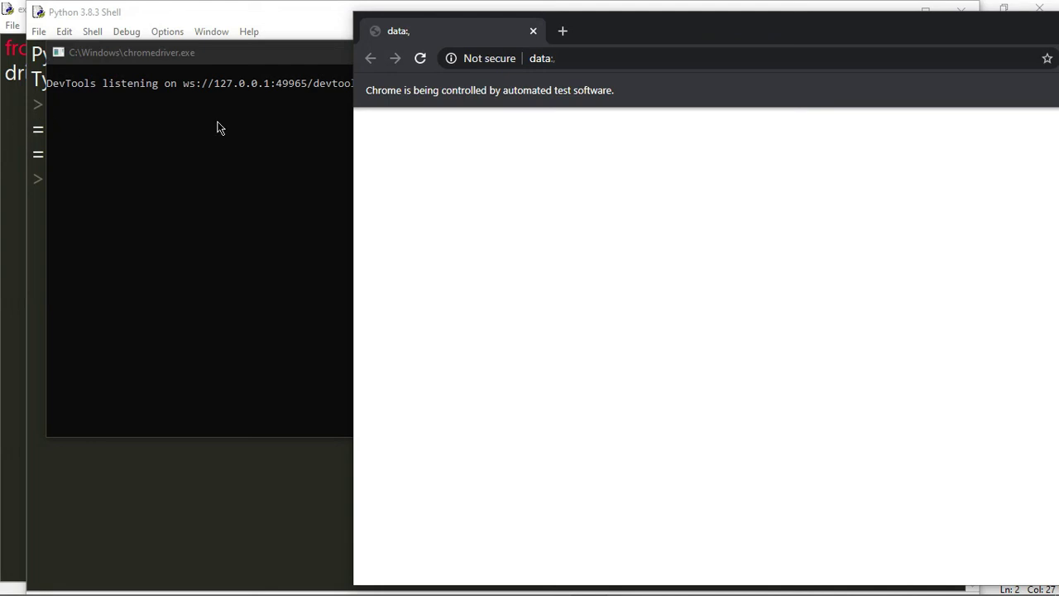
left_click_drag(500, 52, 502, 120)
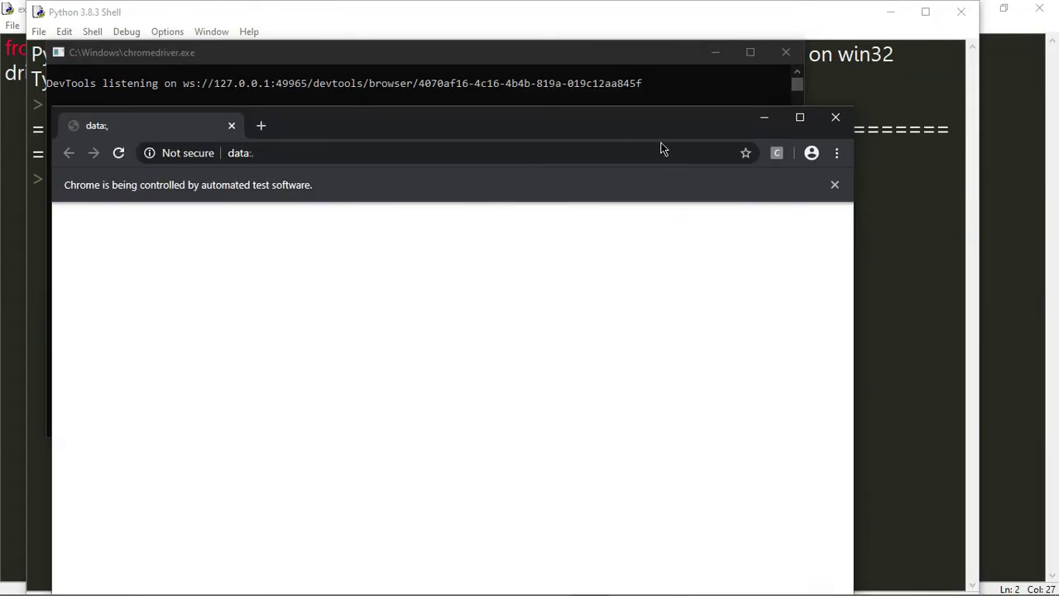
left_click(762, 116)
left_click(717, 53)
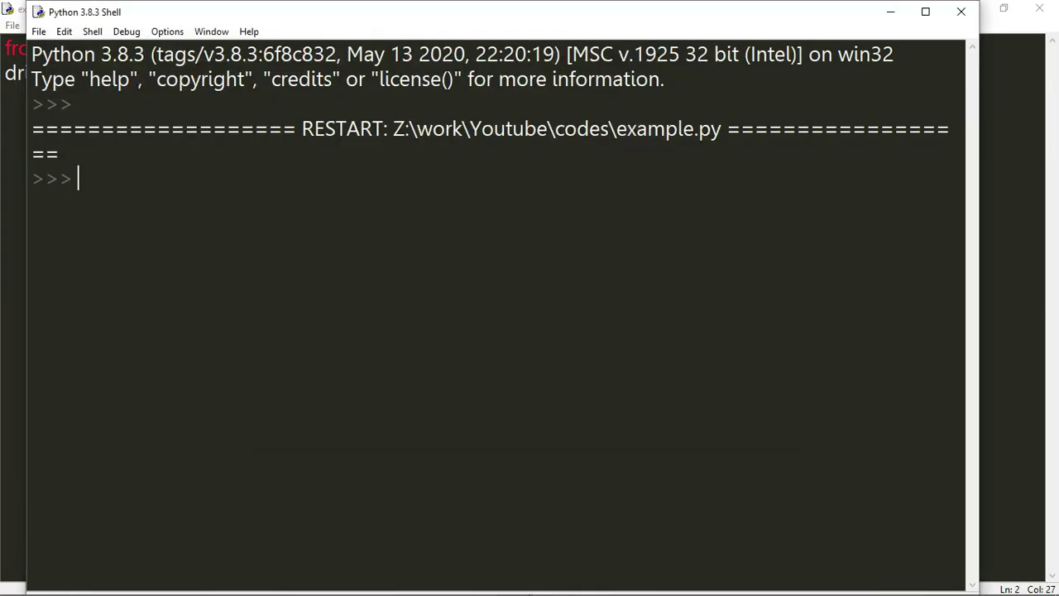
left_click(890, 12)
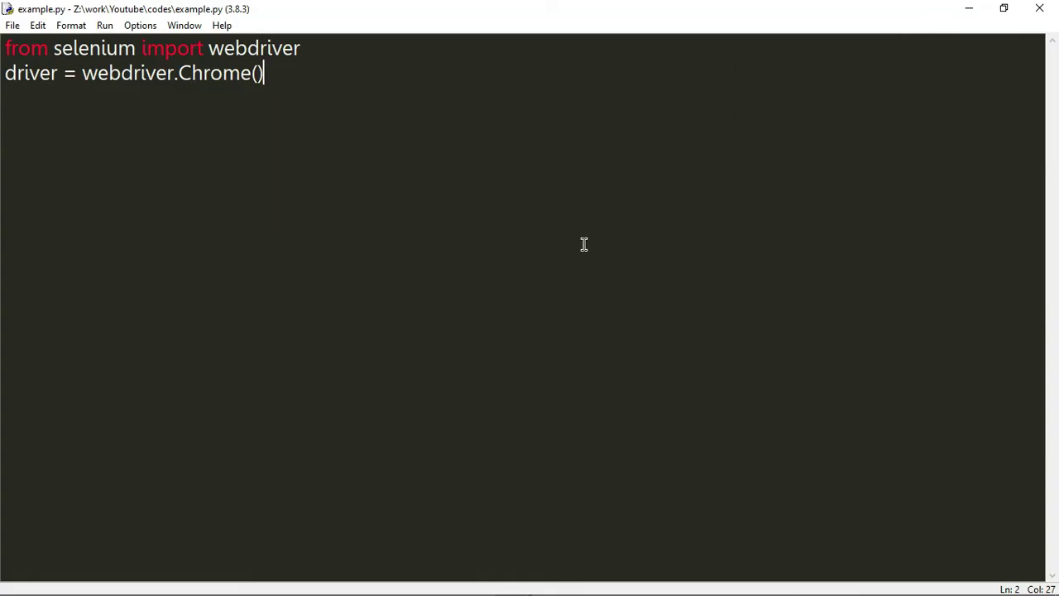